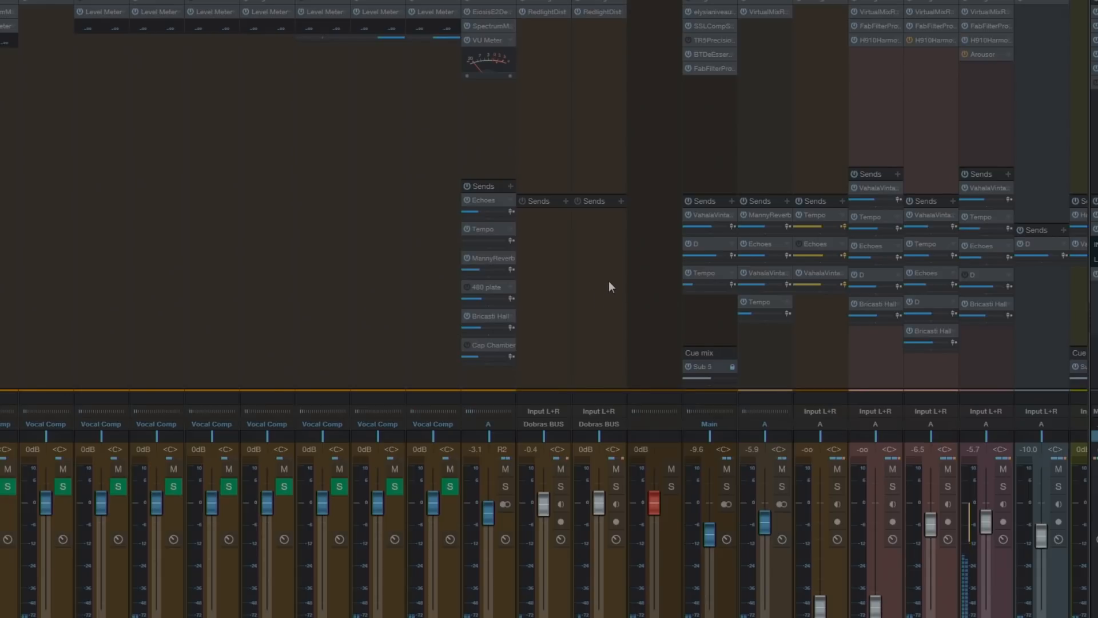
Place the playhead at the start of the Rap section at bar 37 in the arrangement
scroll(544, 309, left, 15)
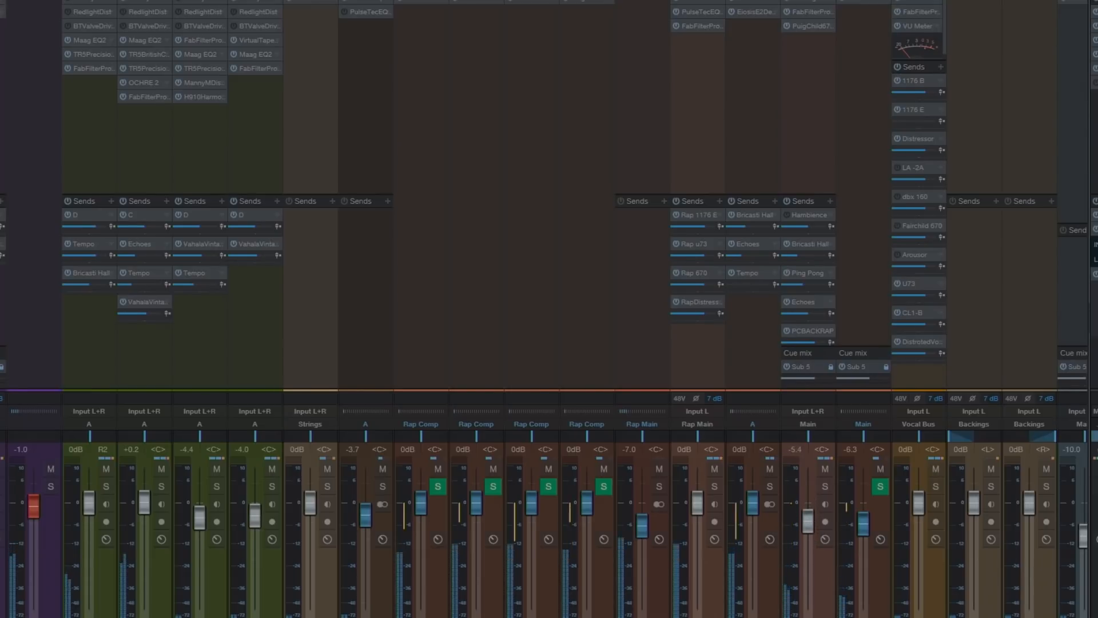
scroll(543, 309, right, 1)
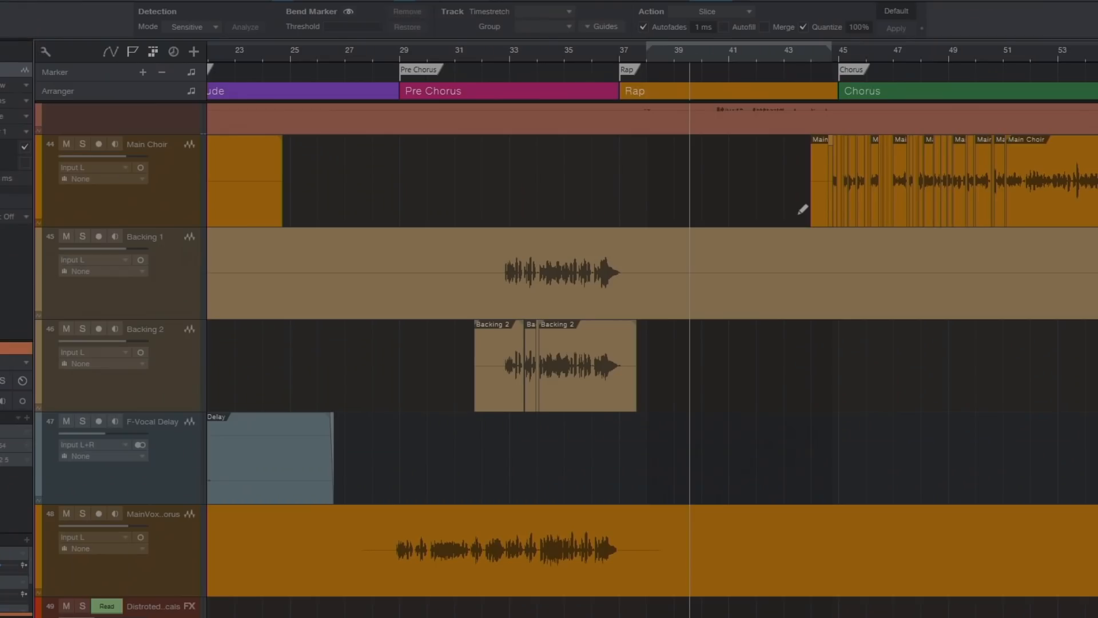
key(w)
key(w)
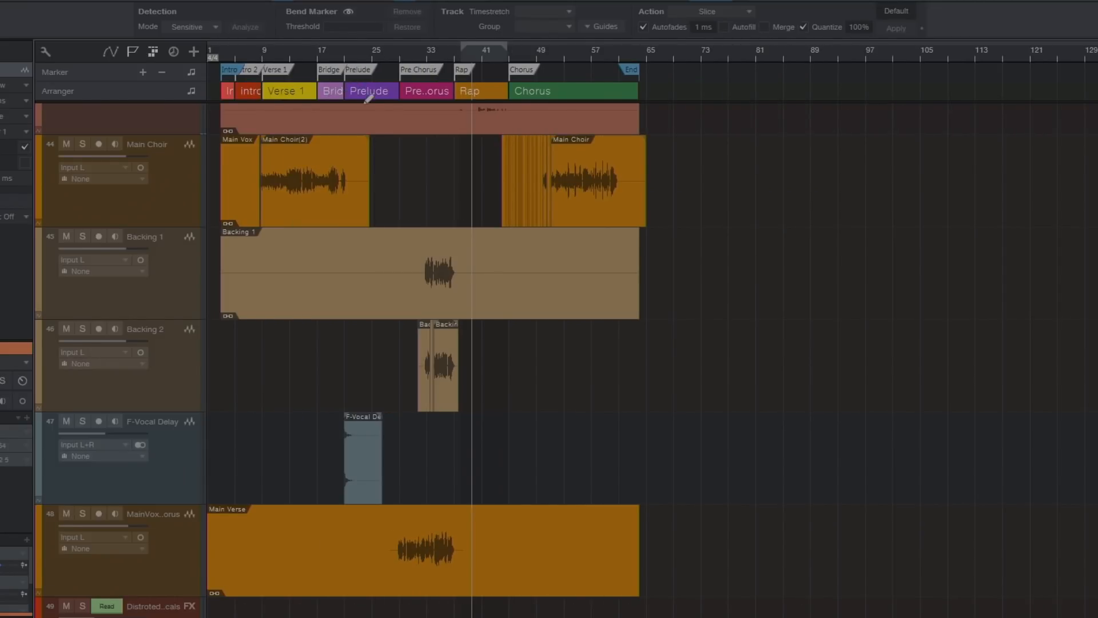
key(e)
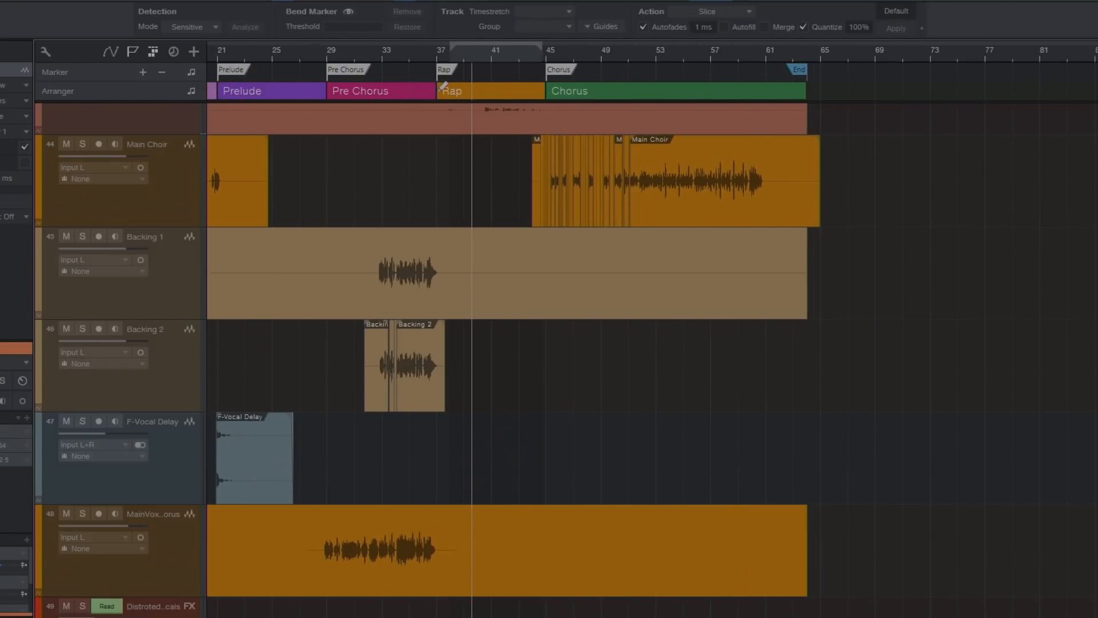
click(436, 57)
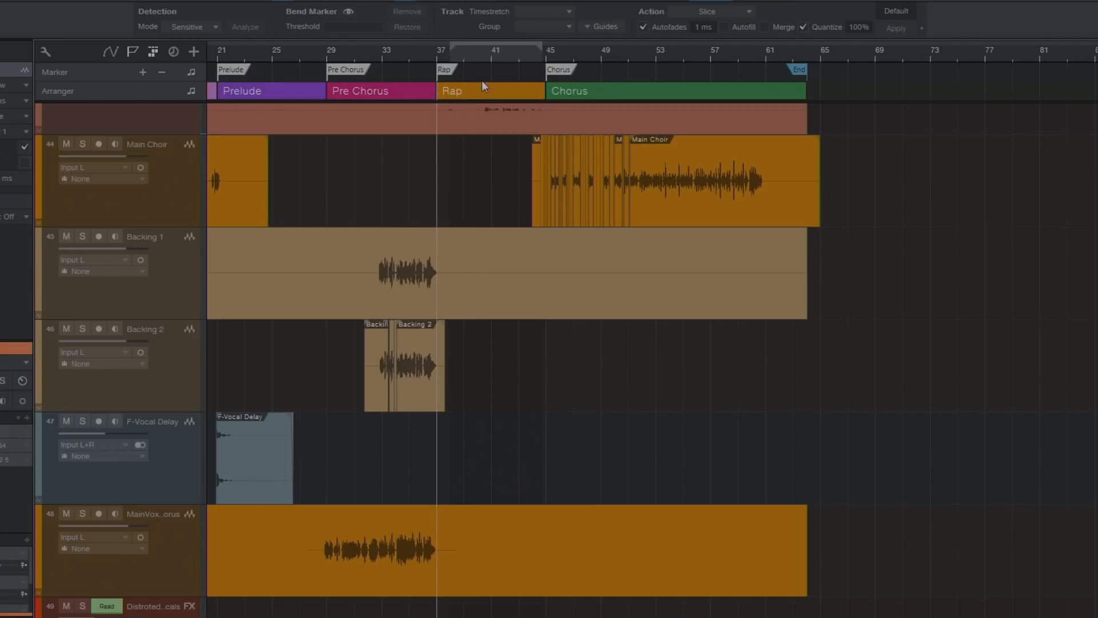
Select the Rap Vox channel, routed to Rap Main, in the mixer
key(w)
key(e)
key(w)
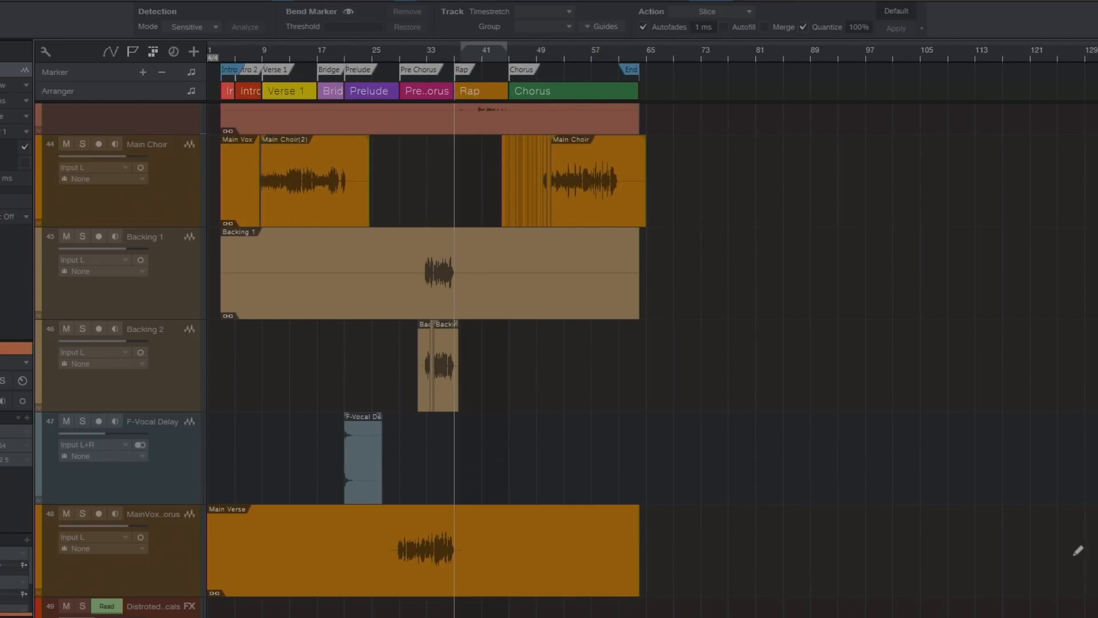
key(F3)
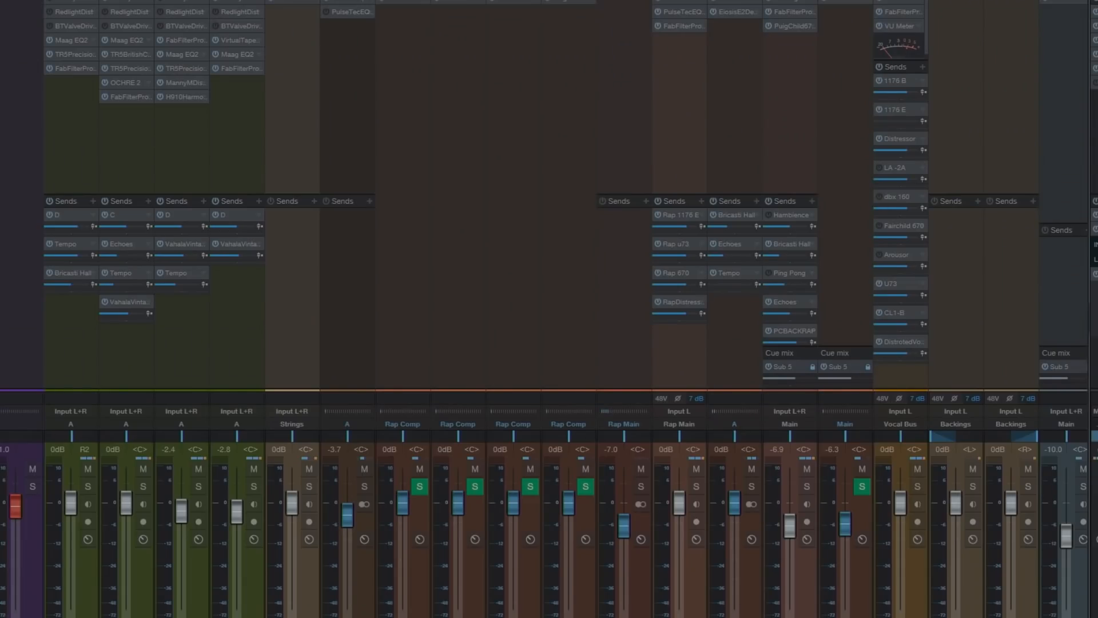
scroll(549, 309, right, 5)
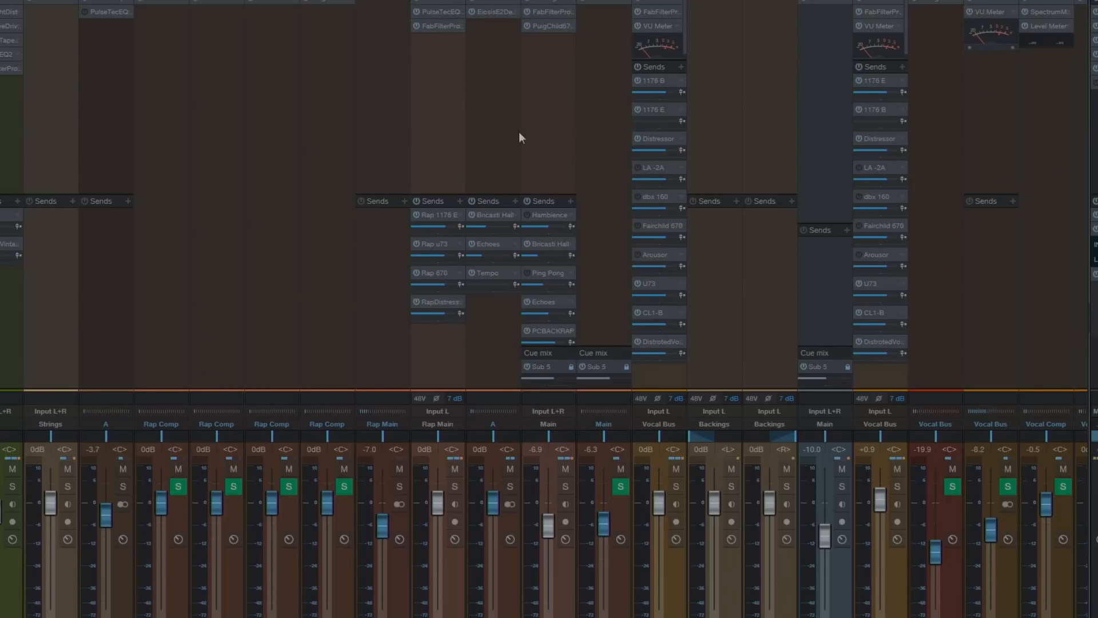
click(445, 146)
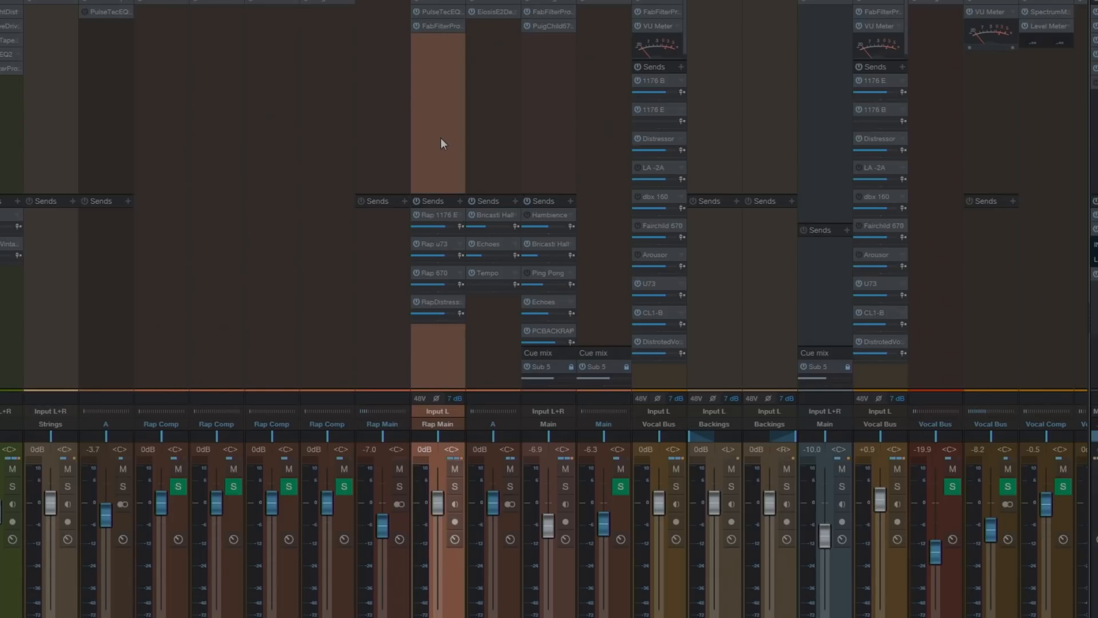
Examine the Rap Vox track's recording across the Rap section in the arrangement
key(F3)
key(e)
key(e)
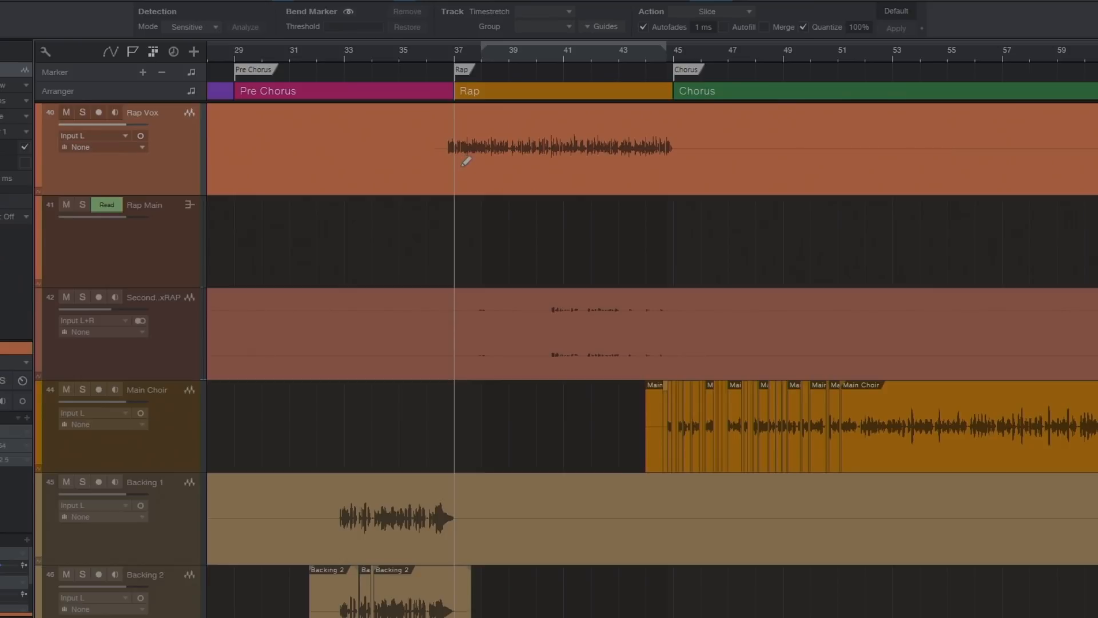
key(shift+e)
key(shift+e)
key(w)
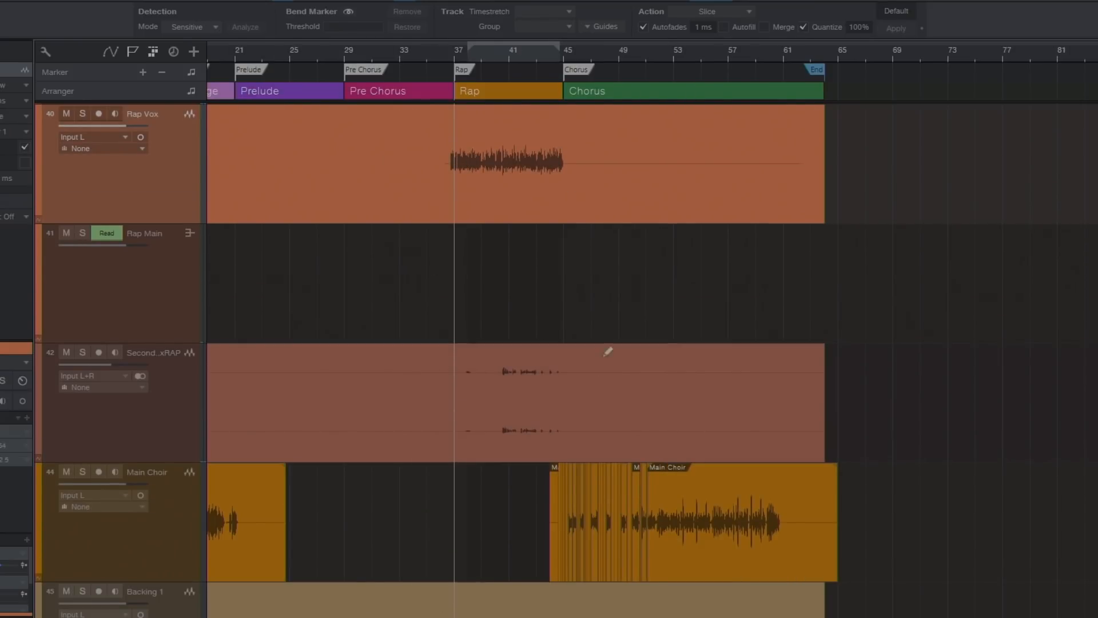
key(F3)
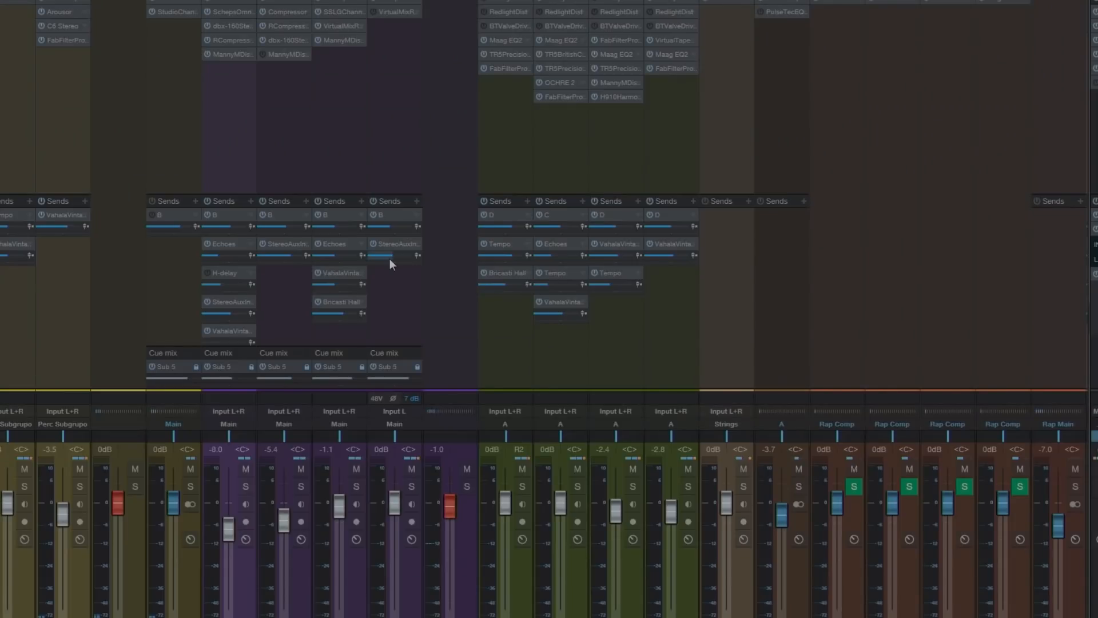
Look through the rap channels in the mixer: the four Rap Comp channels, the channel routed to Rap Main, and the rap bus routed to A
scroll(449, 614, right, 10)
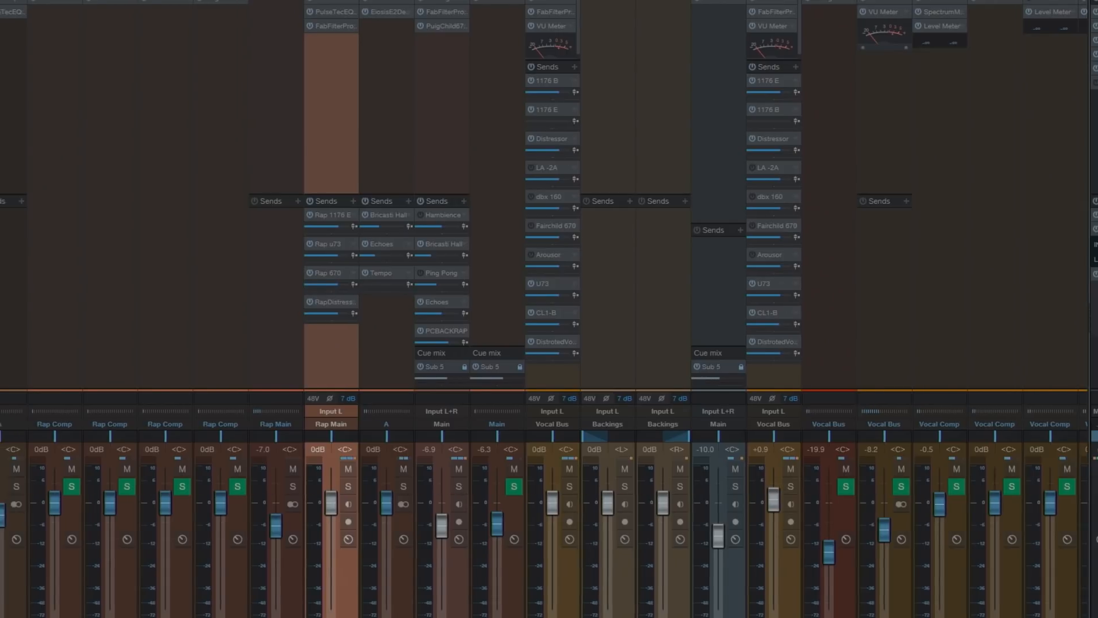
scroll(486, 300, left, 3)
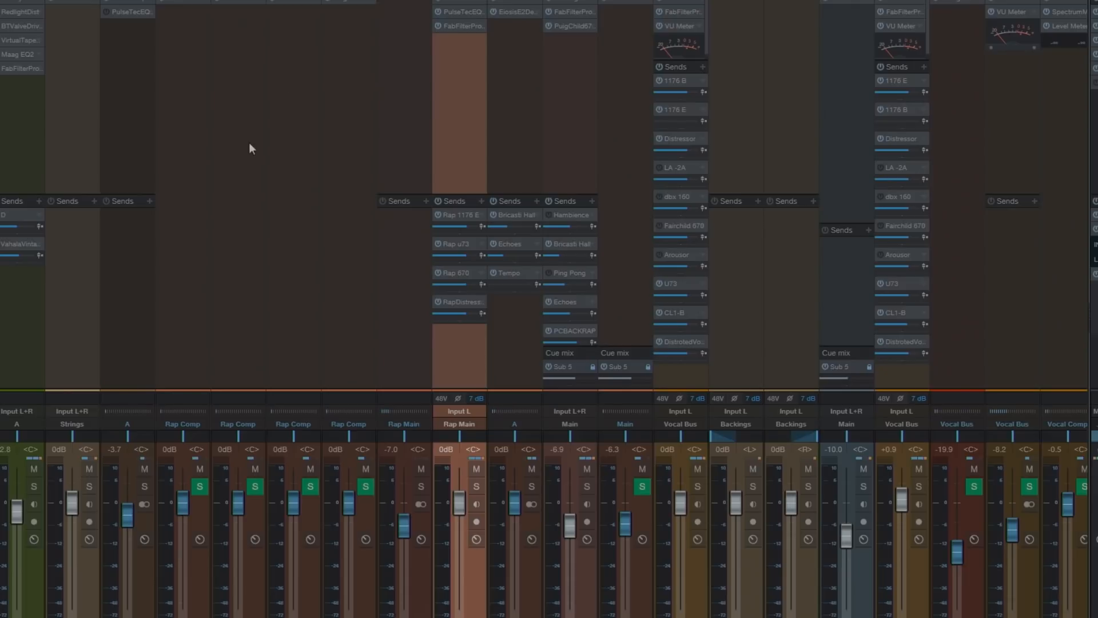
click(171, 320)
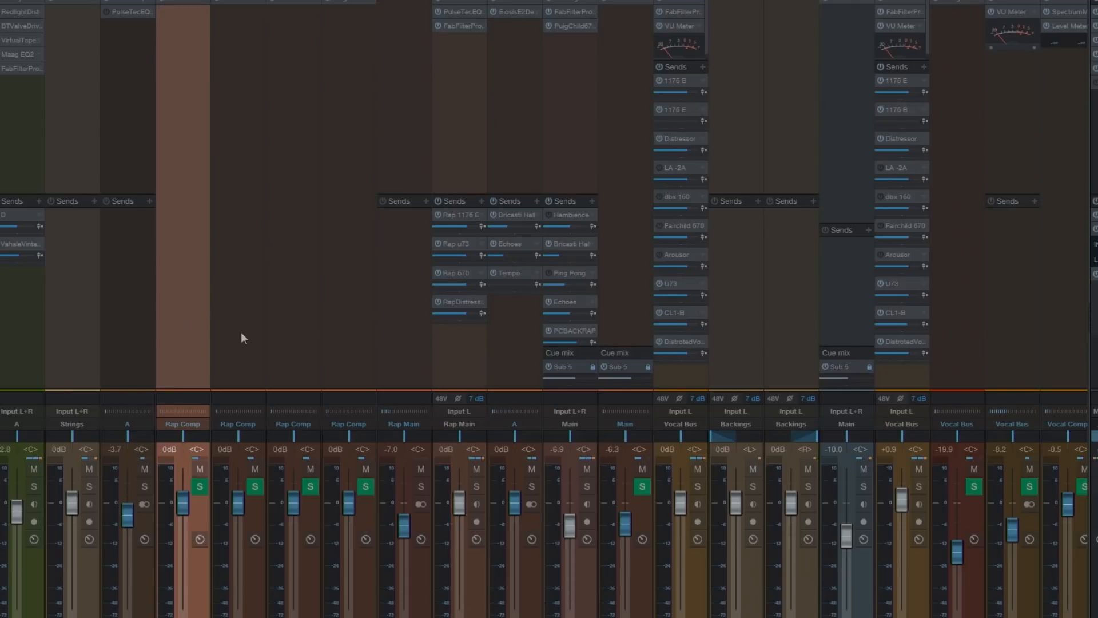
shift+click(350, 337)
click(412, 325)
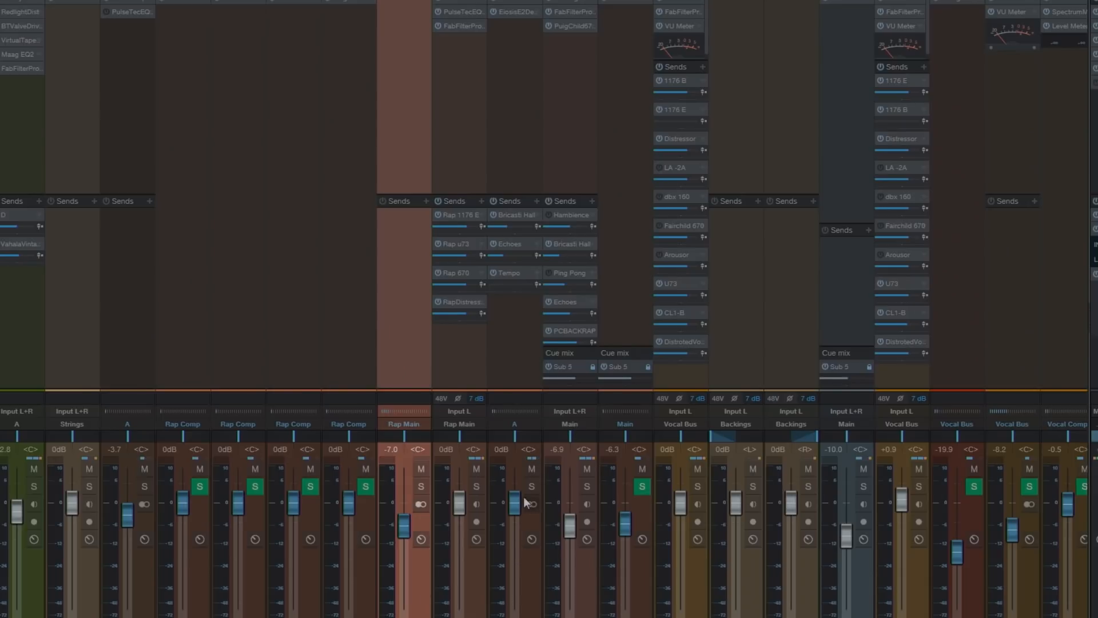
click(526, 356)
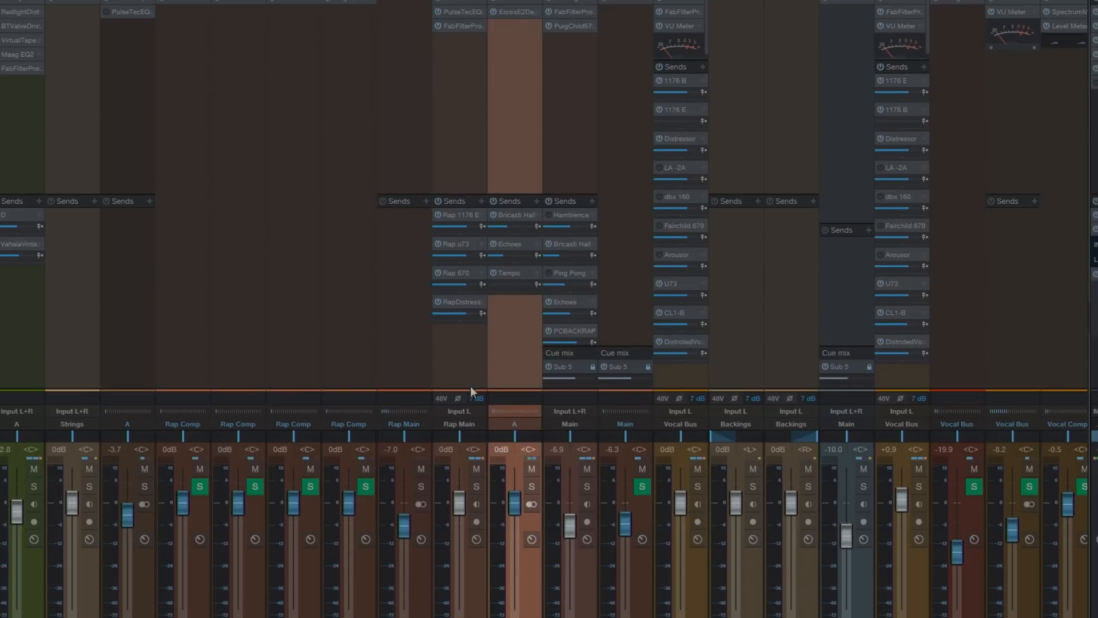
Trace the rap vocal routing from the Rap Vox channel through the four parallel Rap Comp channels to the final rap bus
click(472, 362)
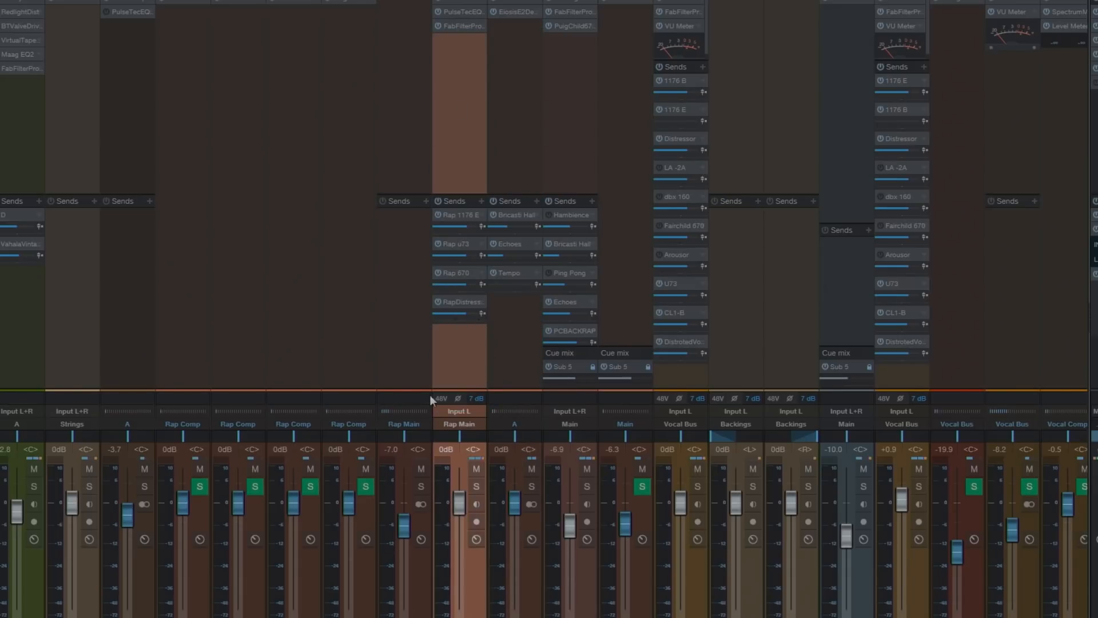
ctrl+click(406, 356)
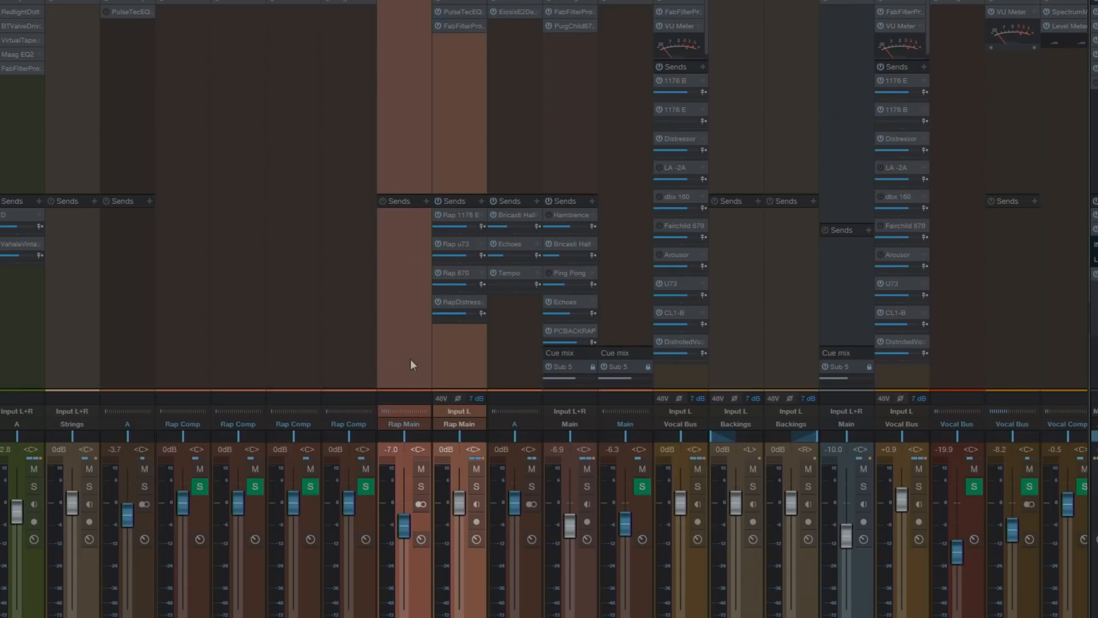
click(408, 341)
click(455, 357)
click(340, 353)
click(290, 339)
click(235, 332)
click(174, 322)
click(409, 359)
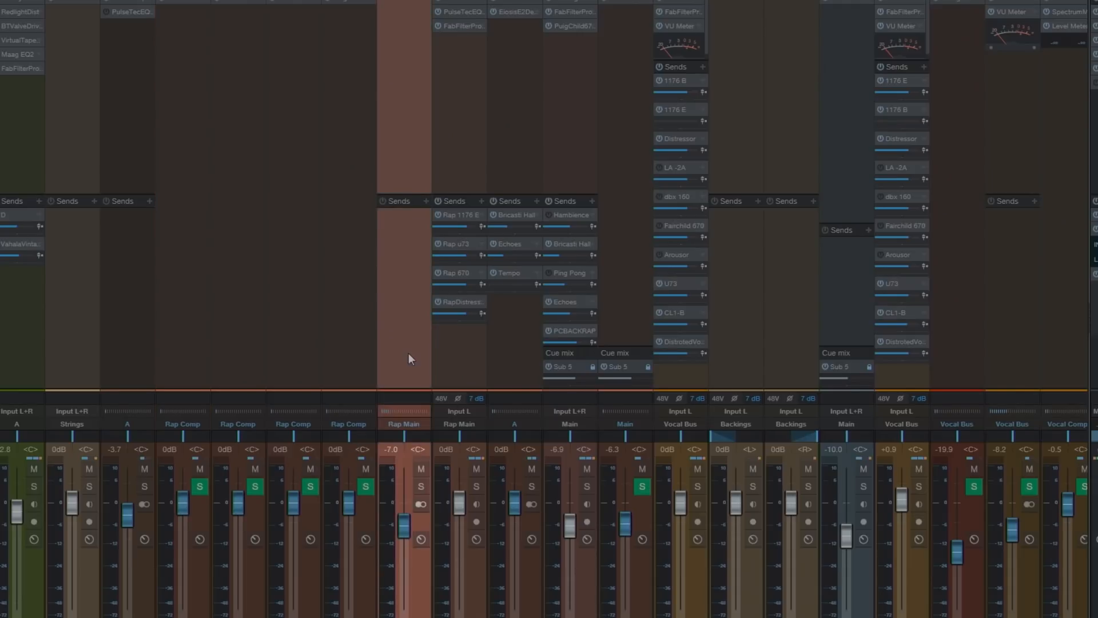
click(518, 326)
click(453, 369)
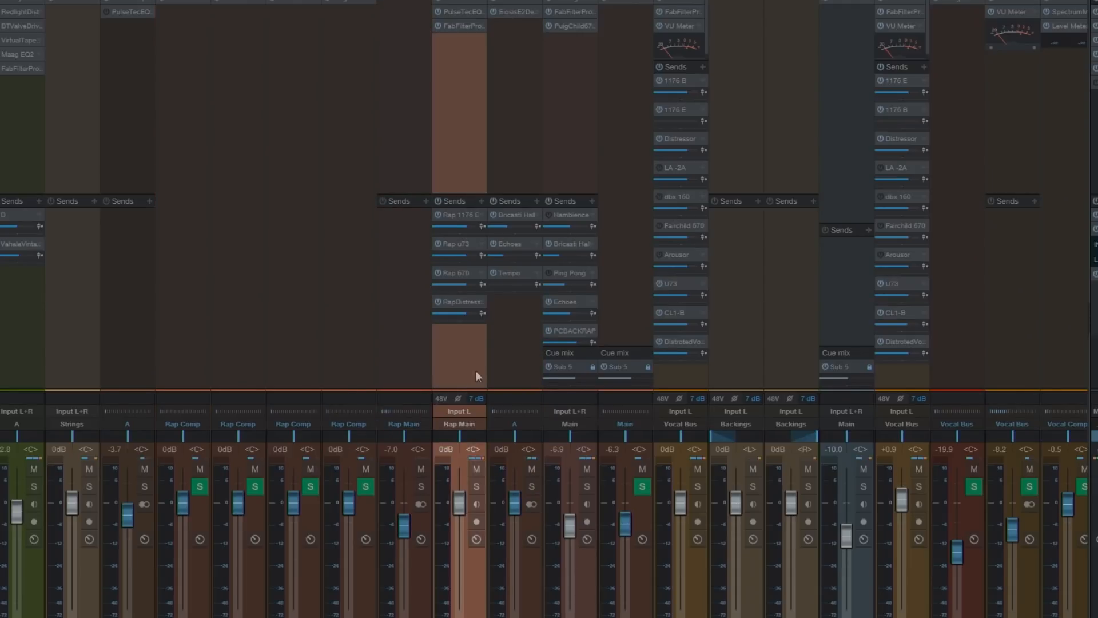
click(517, 346)
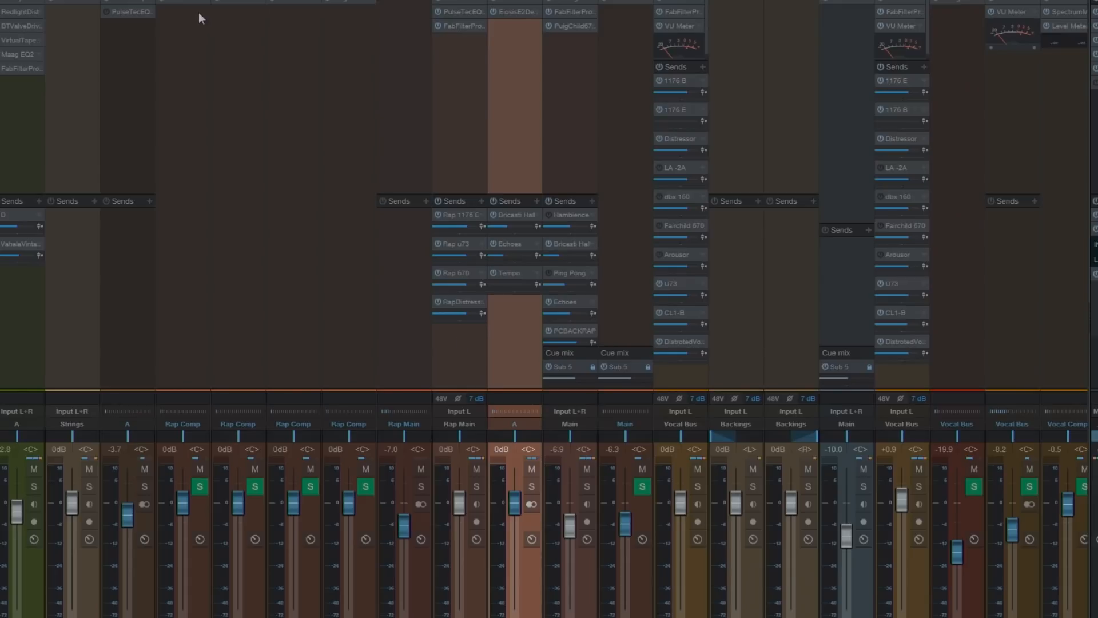
Open the Virtual Mix Rack on a Rap Comp channel and examine the FG-116 compressor's input, output, ratio and attack settings
double_click(239, 1)
drag(489, 43, 953, 32)
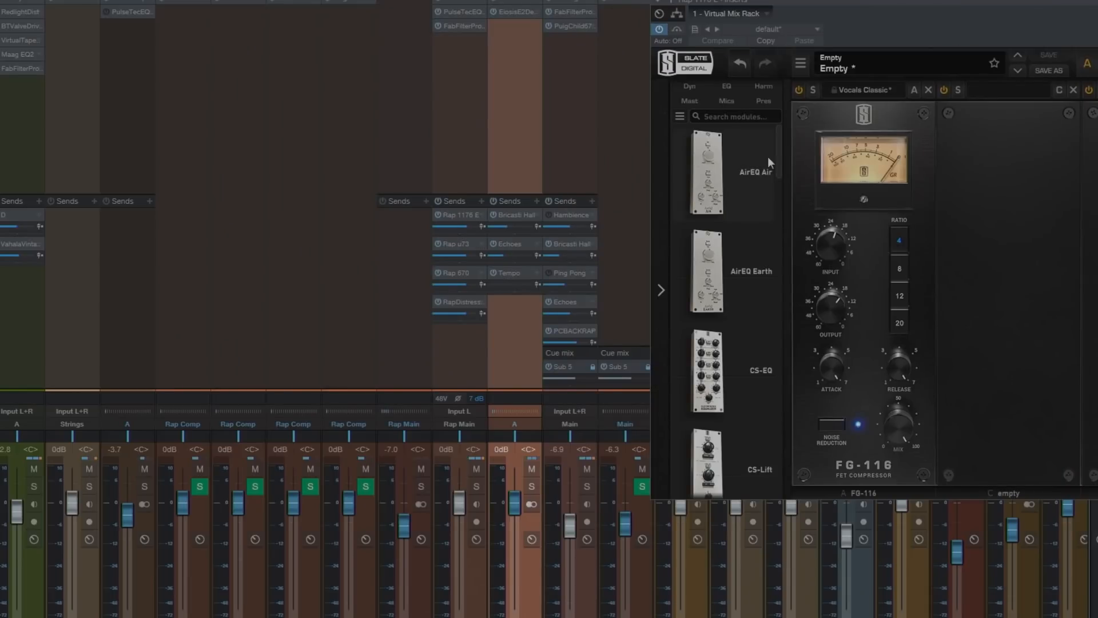
drag(912, 36, 860, 33)
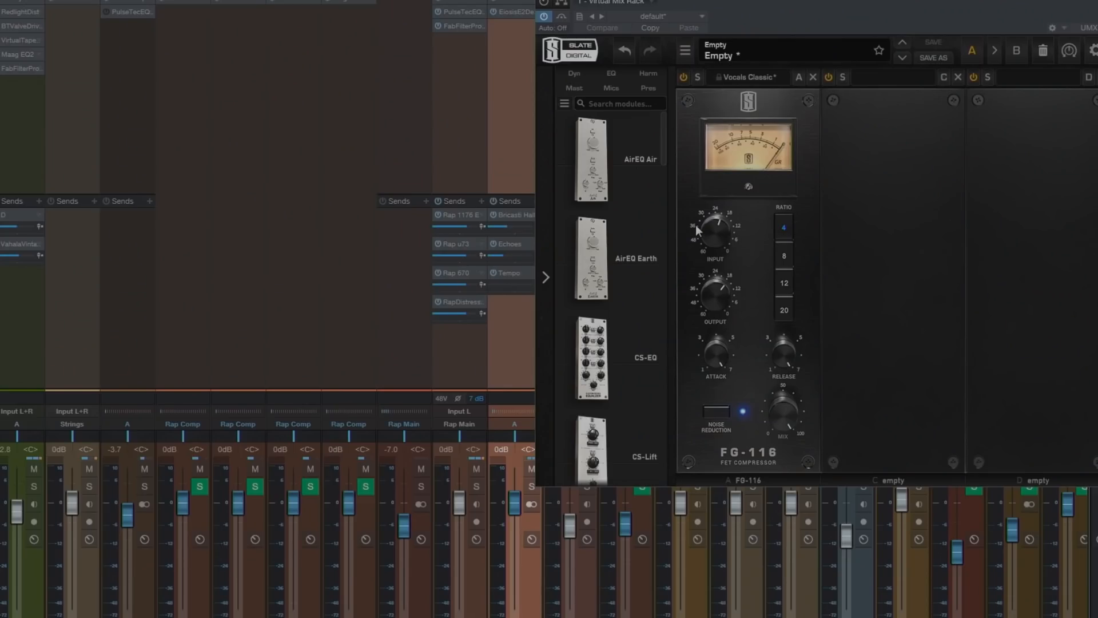
mouse_move(732, 234)
mouse_move(719, 302)
drag(782, 18, 390, 18)
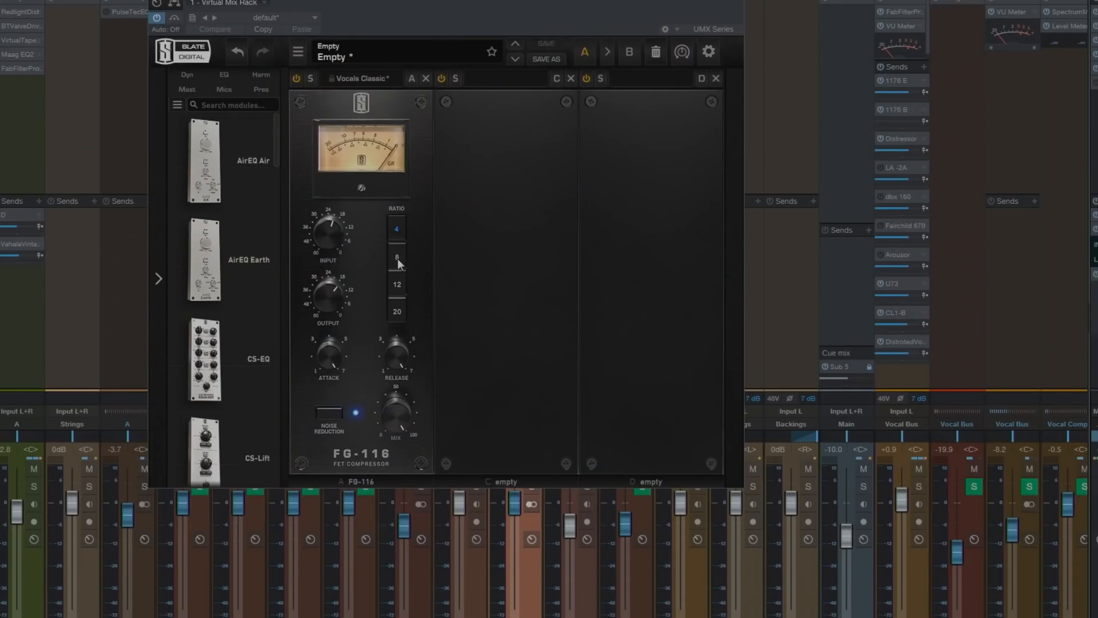
click(395, 313)
drag(507, 29, 829, 12)
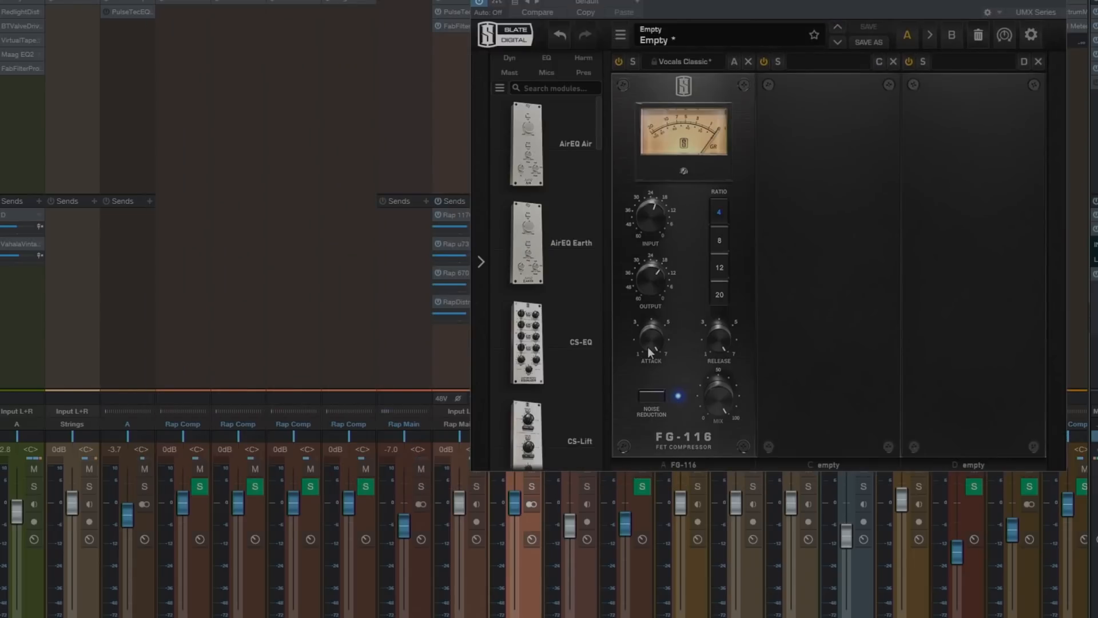
mouse_move(651, 346)
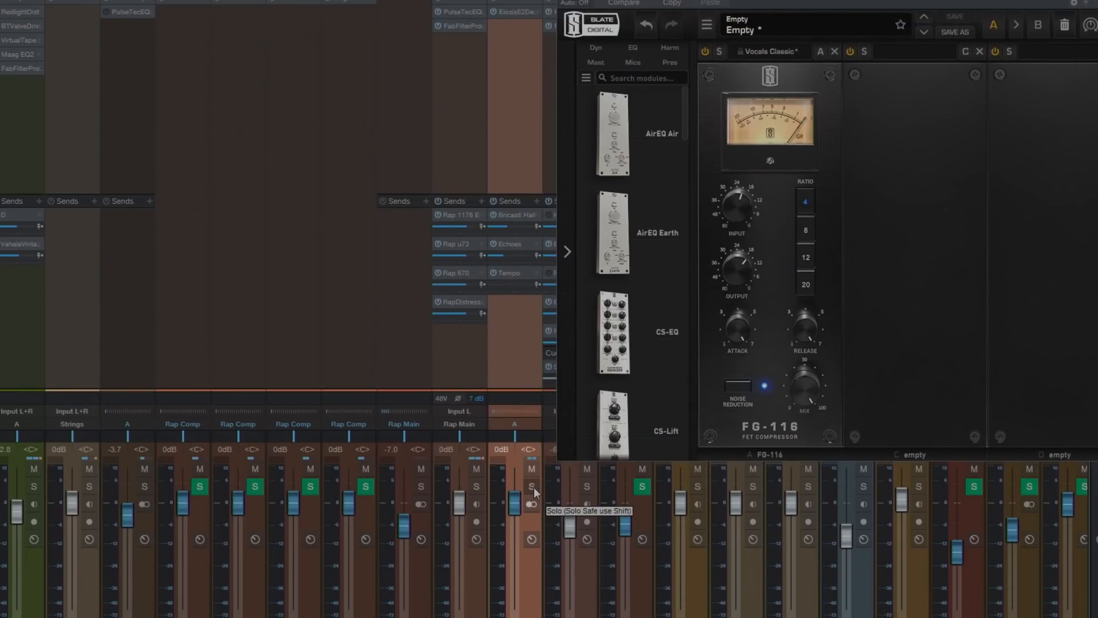
Play the Rap section with the rap bus routed to output A soloed
key(space)
click(533, 488)
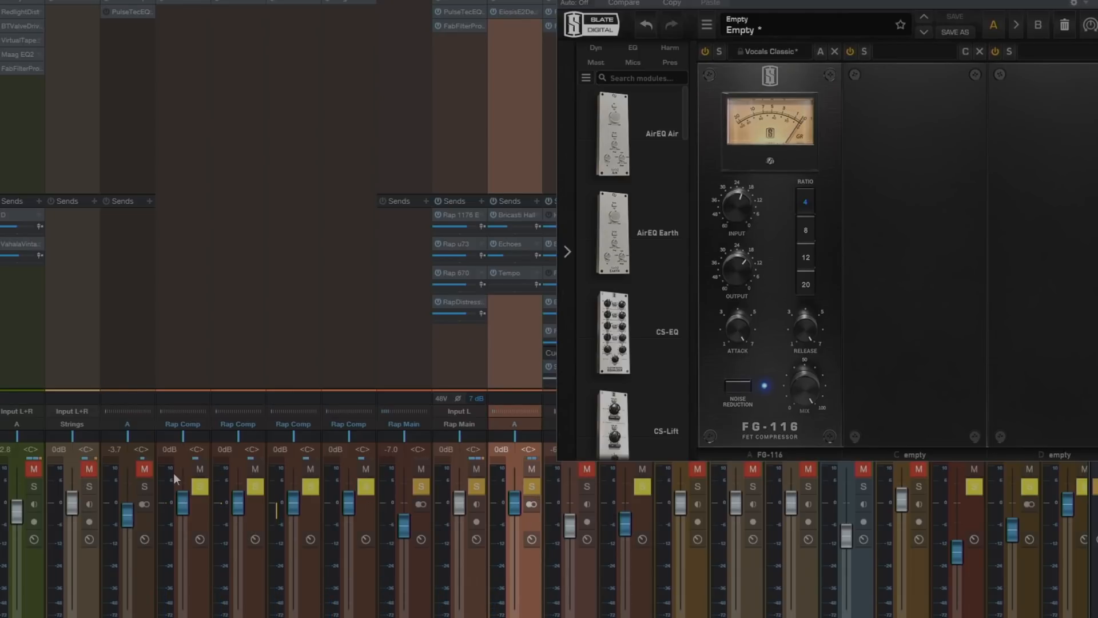
drag(929, 2, 823, 13)
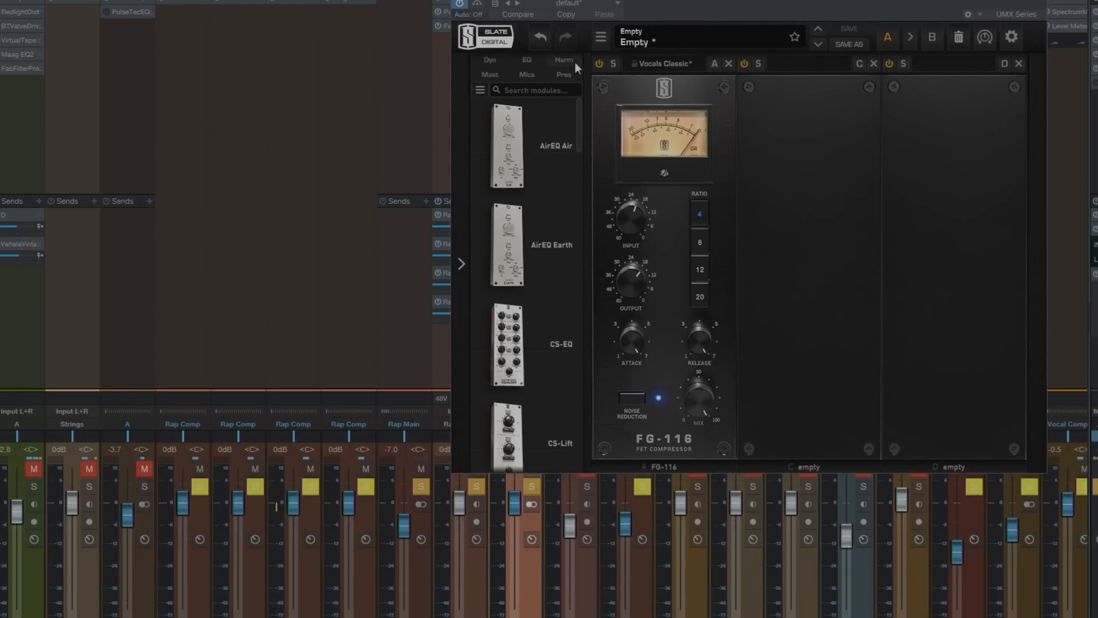
Compare the soloed rap vocal with the Virtual Mix Rack bypassed and active by toggling the plug-in's bypass twice
click(478, 6)
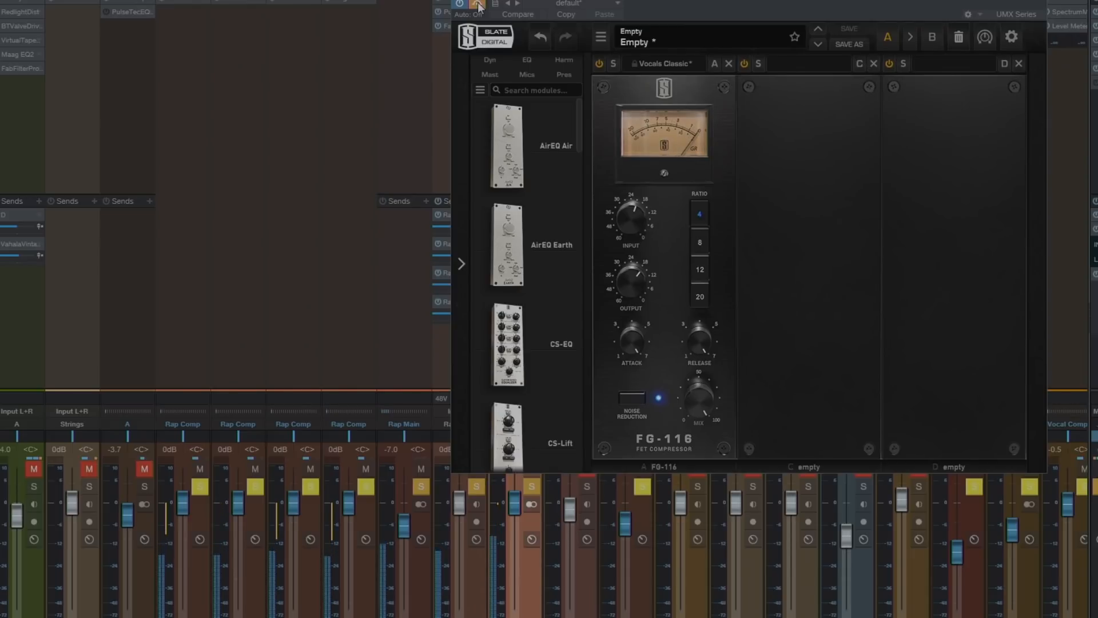
click(479, 7)
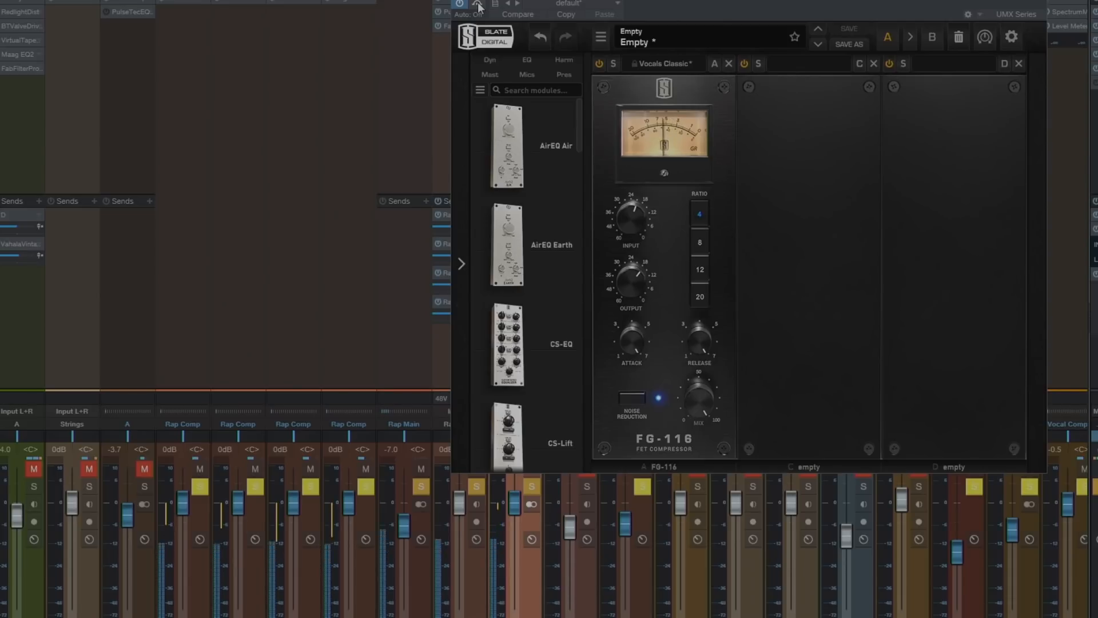
click(478, 6)
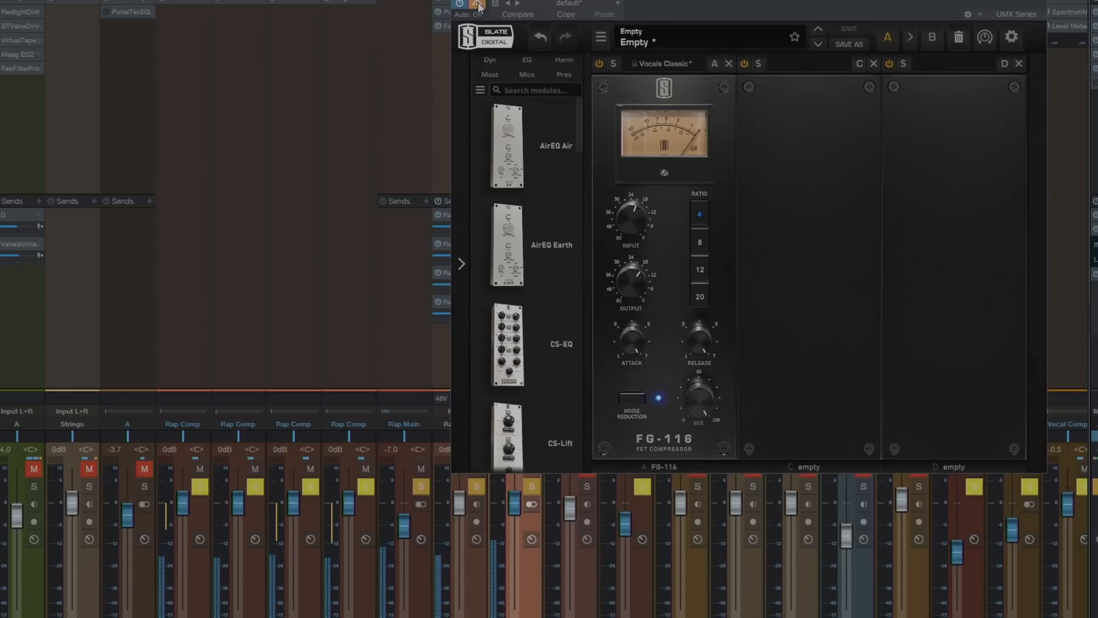
click(479, 7)
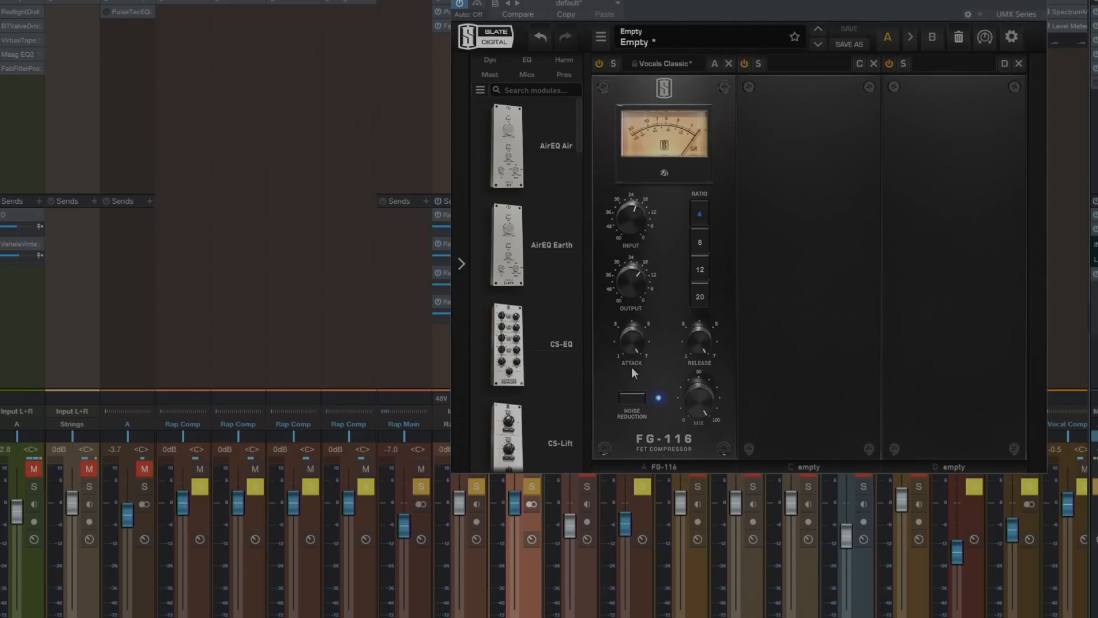
mouse_move(630, 339)
drag(630, 340, 651, 525)
drag(650, 269, 669, 214)
mouse_move(633, 347)
mouse_down()
mouse_move(641, 417)
mouse_move(694, 581)
mouse_move(652, 352)
mouse_up()
Add the FG-116 Vintage compressor module to empty slot C of the Virtual Mix Rack
drag(578, 133, 582, 198)
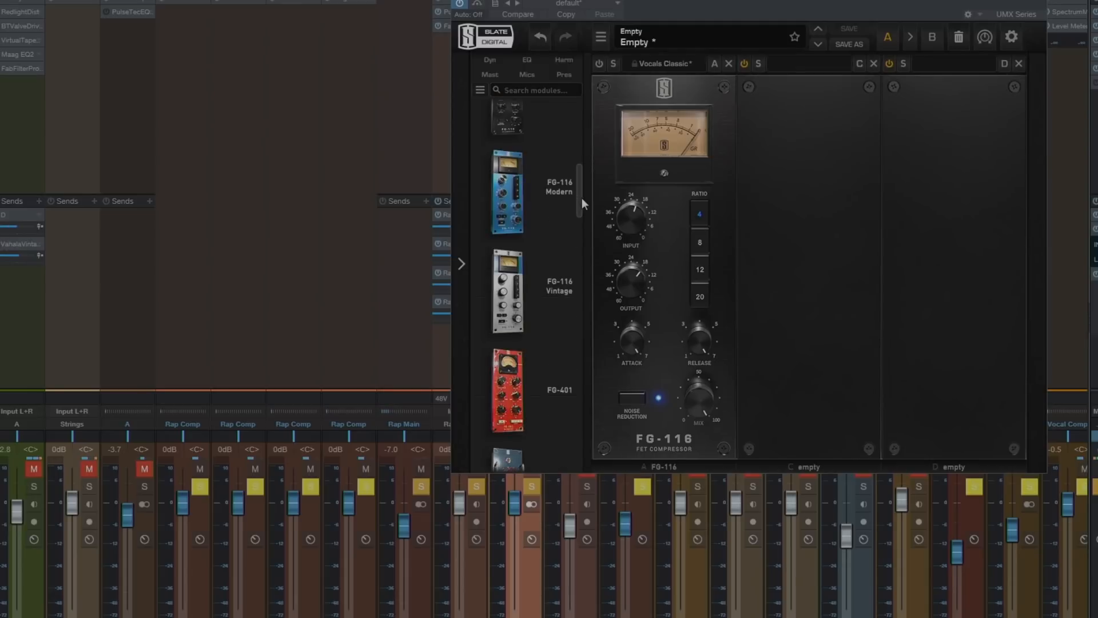
drag(511, 303, 807, 257)
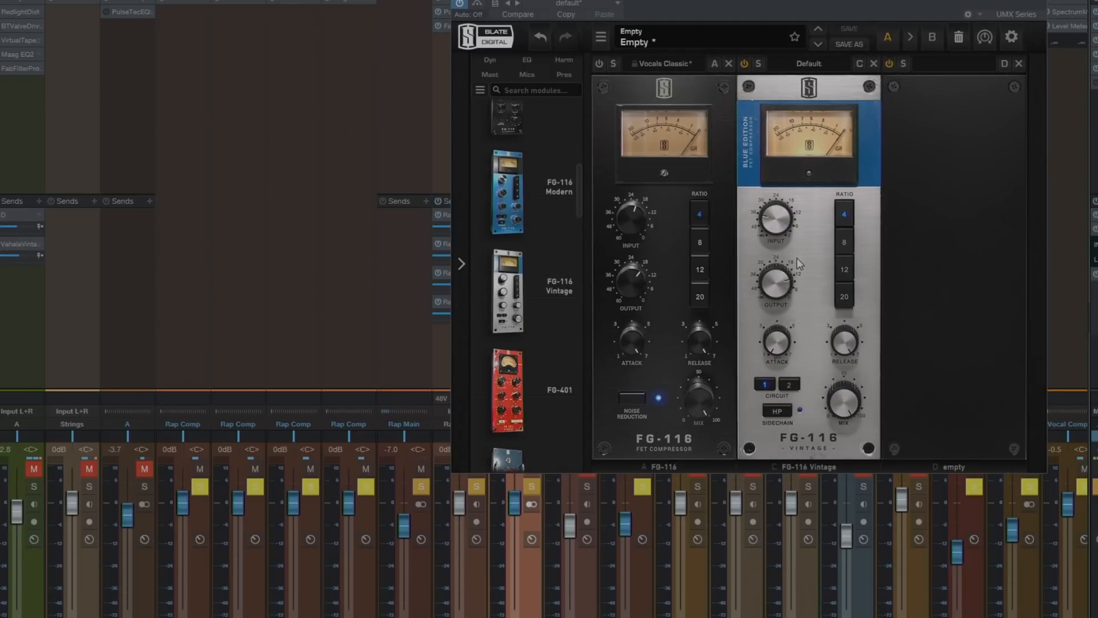
Raise the FG-116 Vintage module's input to about -21.5 dB and lower its output in the Virtual Mix Rack
drag(842, 5, 740, 0)
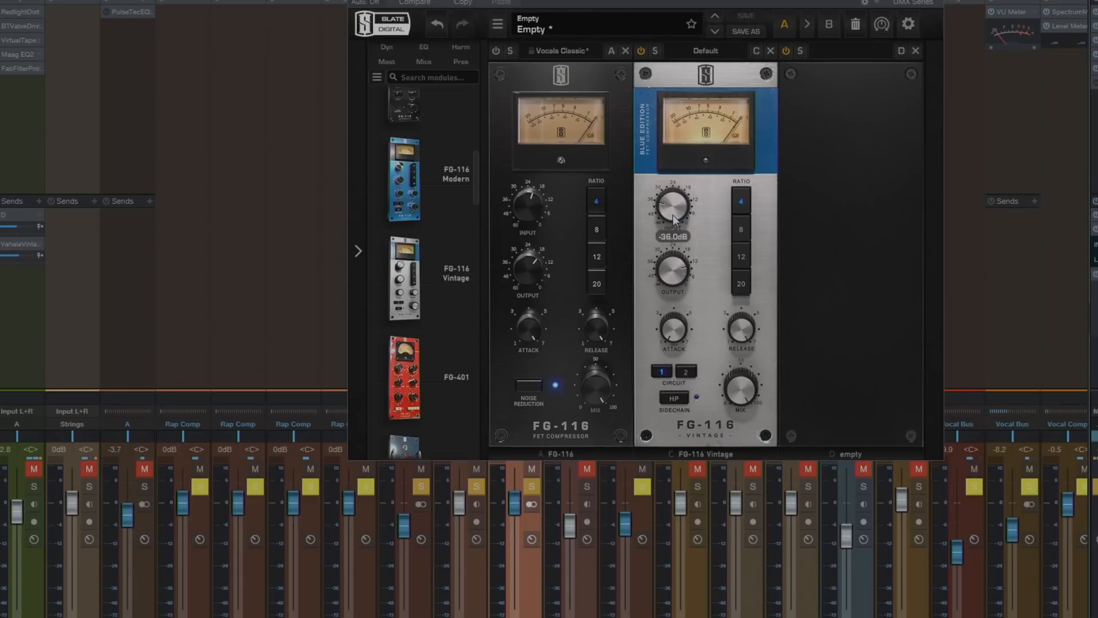
drag(674, 216, 679, 173)
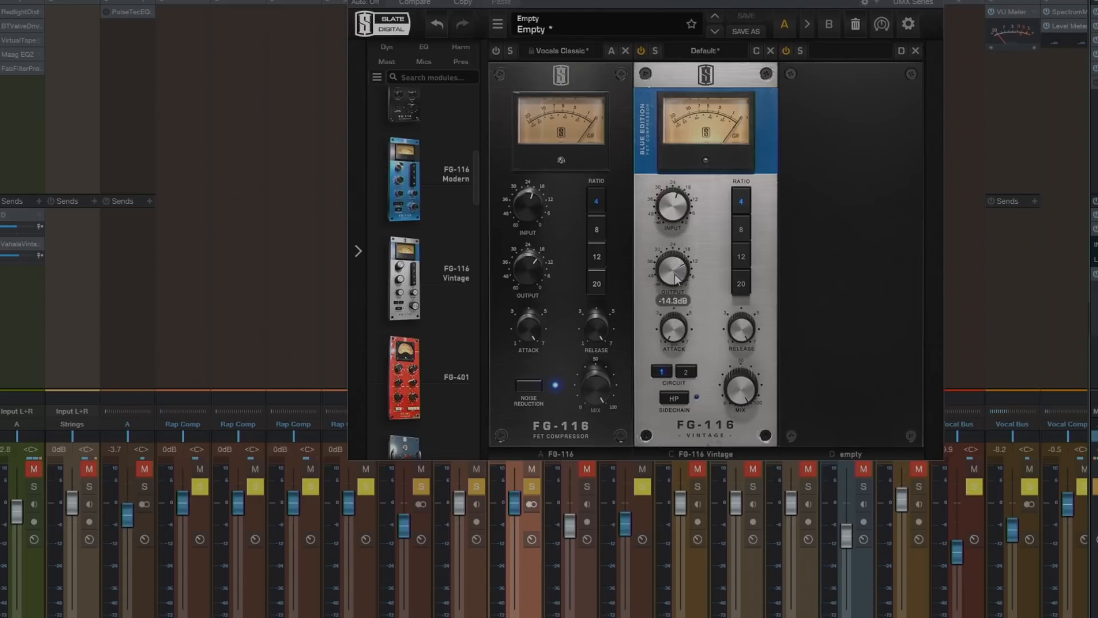
drag(684, 264, 684, 272)
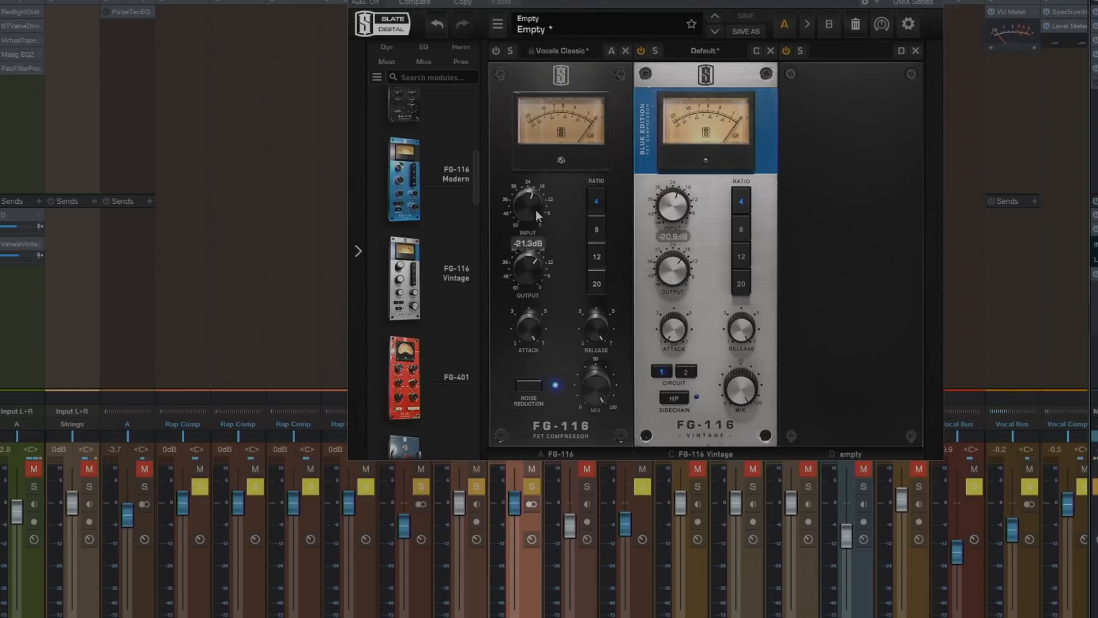
drag(671, 211, 679, 169)
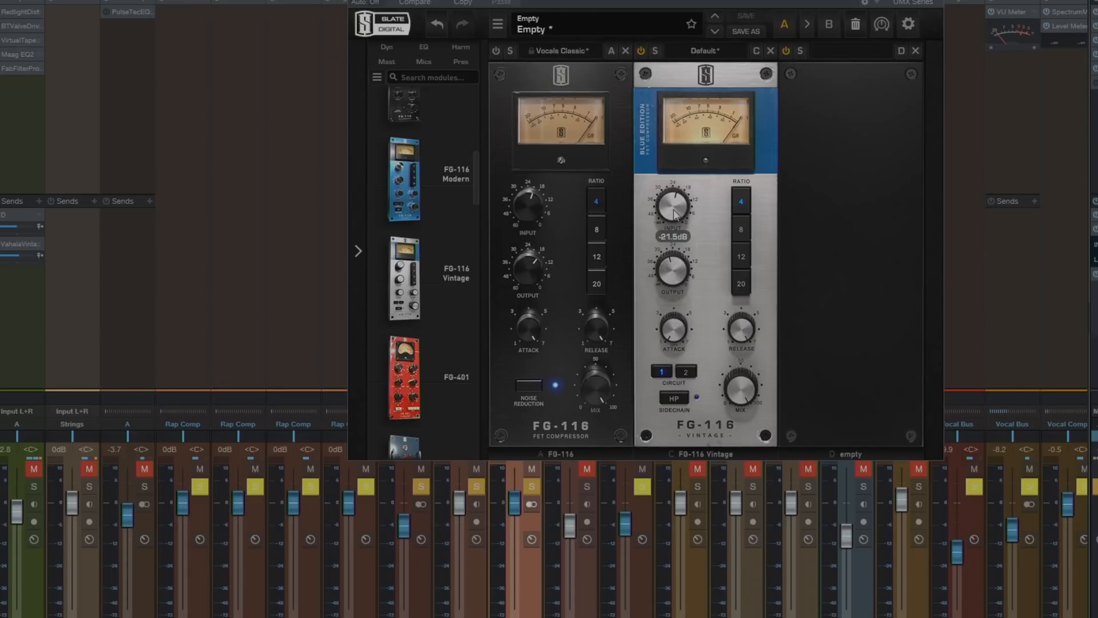
scroll(676, 207, down, 1)
mouse_move(667, 332)
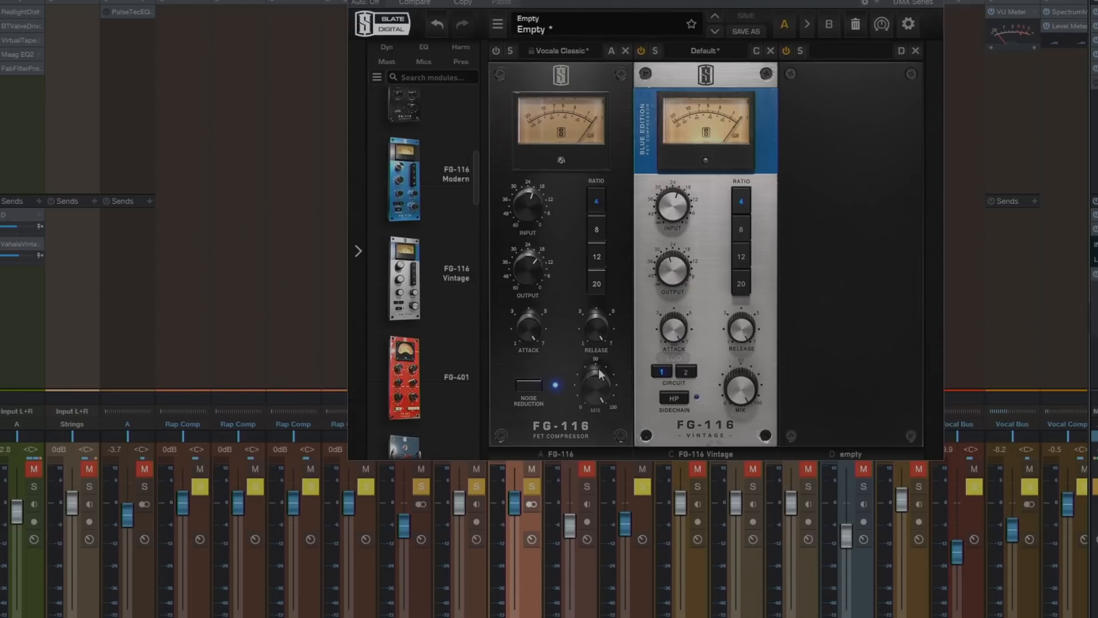
Compare the FG-116 in slot A with the FG-116 Vintage by toggling the slot A module's power twice
click(496, 50)
click(496, 50)
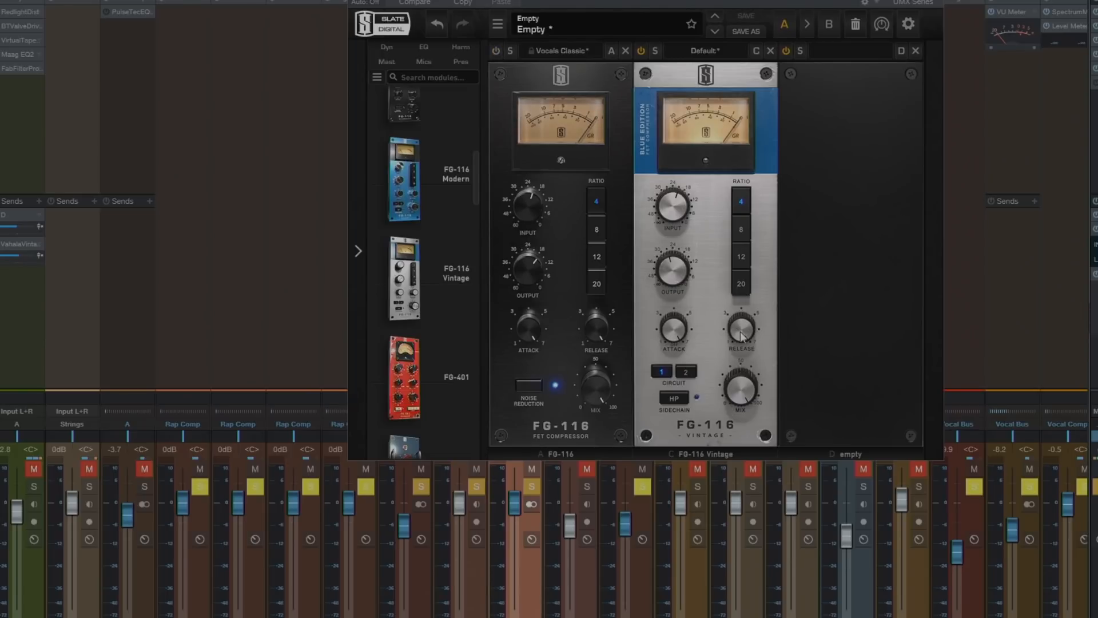